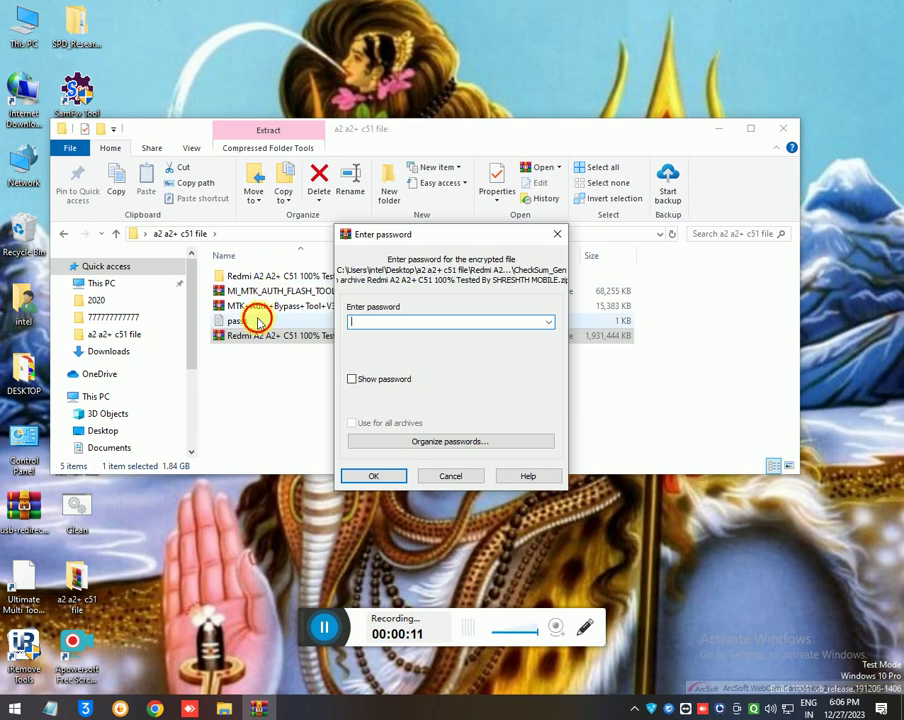
Copy the archive password from the passs text file and enter it to extract the Redmi A2 A2+ C51 firmware archive
double_click(240, 320)
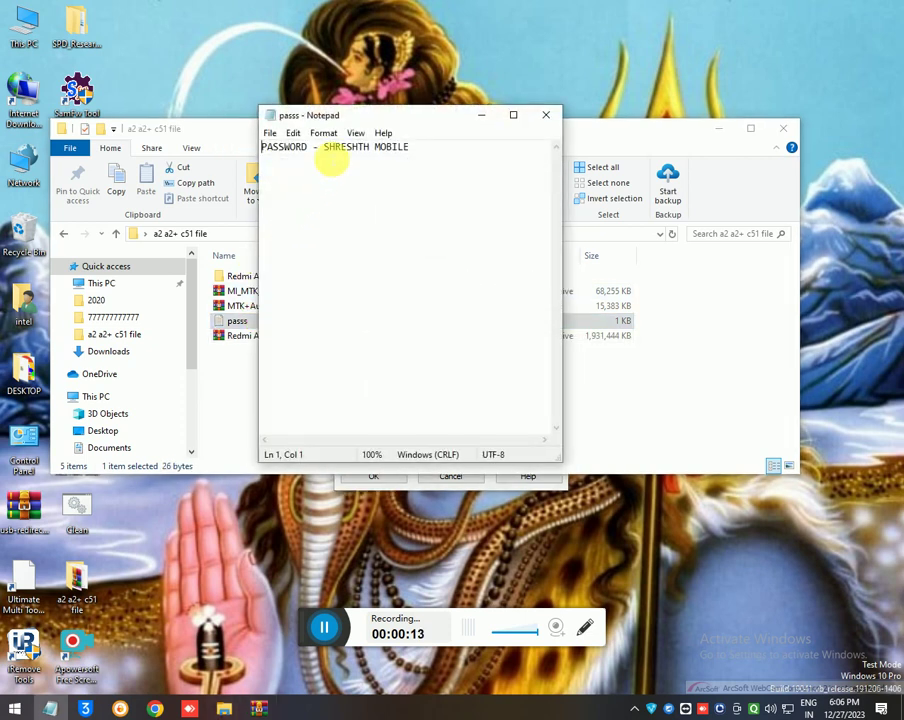
drag(326, 148, 404, 147)
right_click(404, 147)
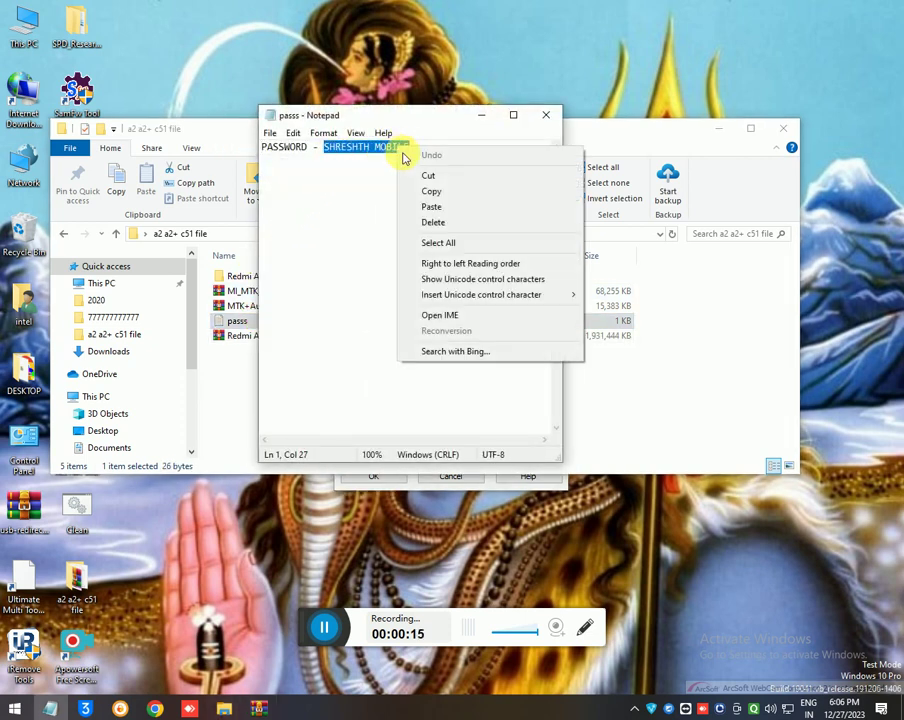
click(428, 193)
click(481, 115)
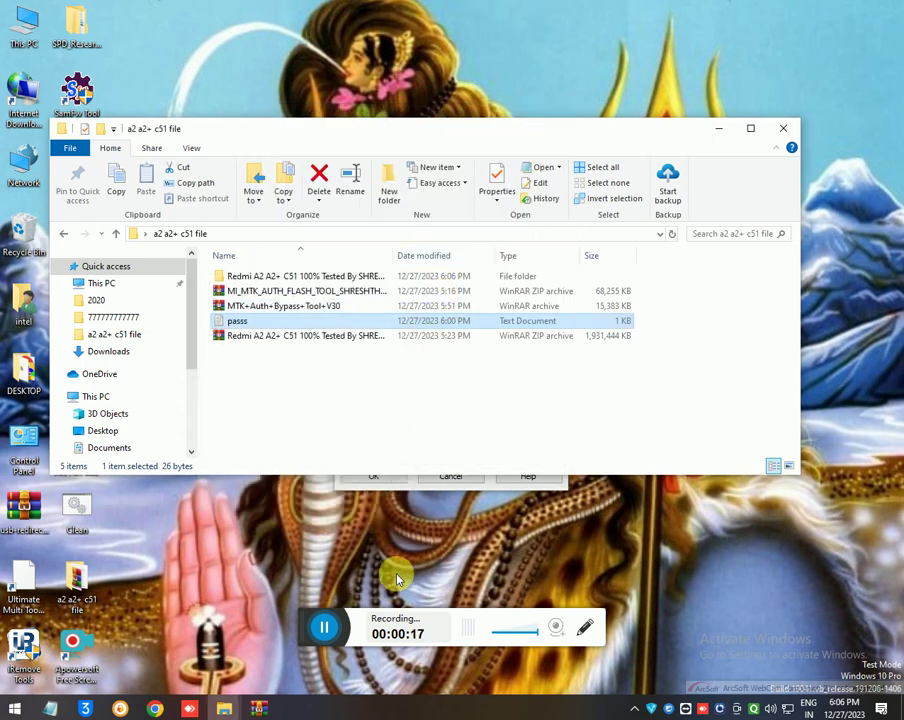
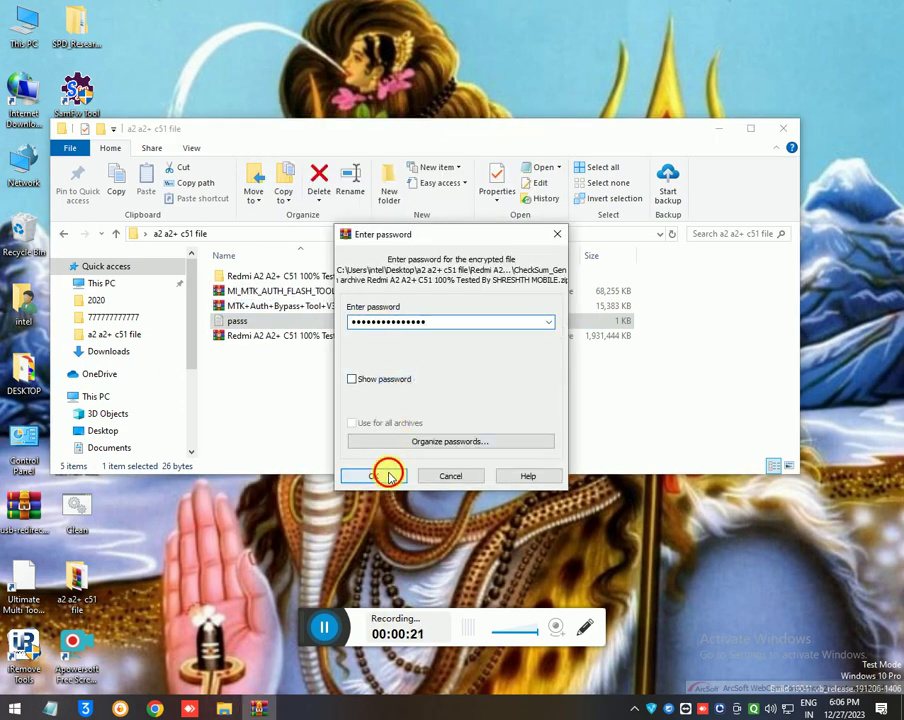
click(389, 476)
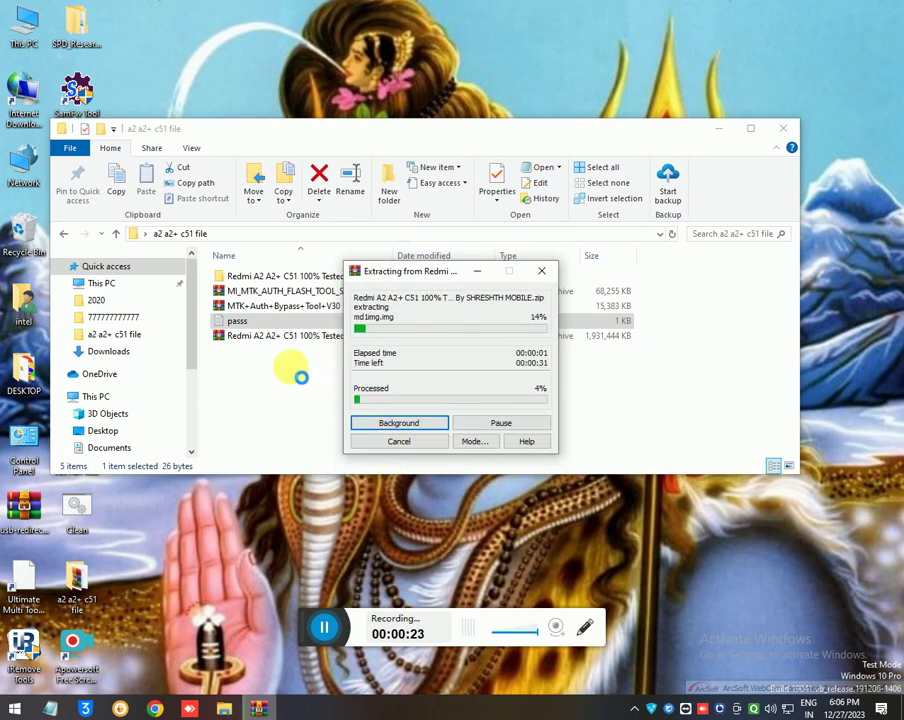
Extract the MI_MTK_AUTH_FLASH_TOOL archive into its own folder, pasting the copied archive password
click(268, 297)
right_click(266, 292)
click(316, 398)
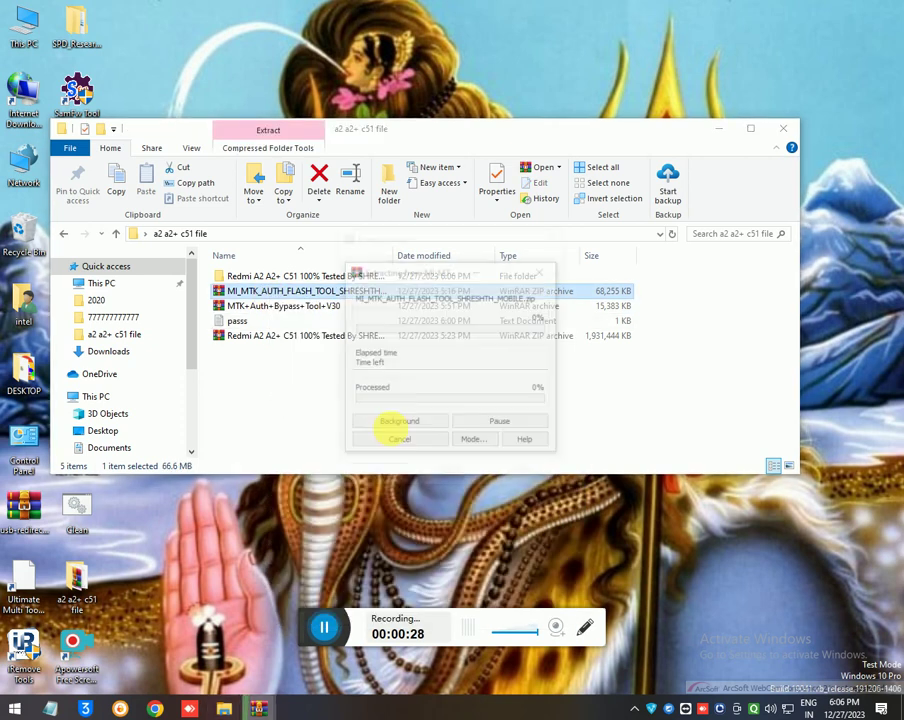
right_click(370, 322)
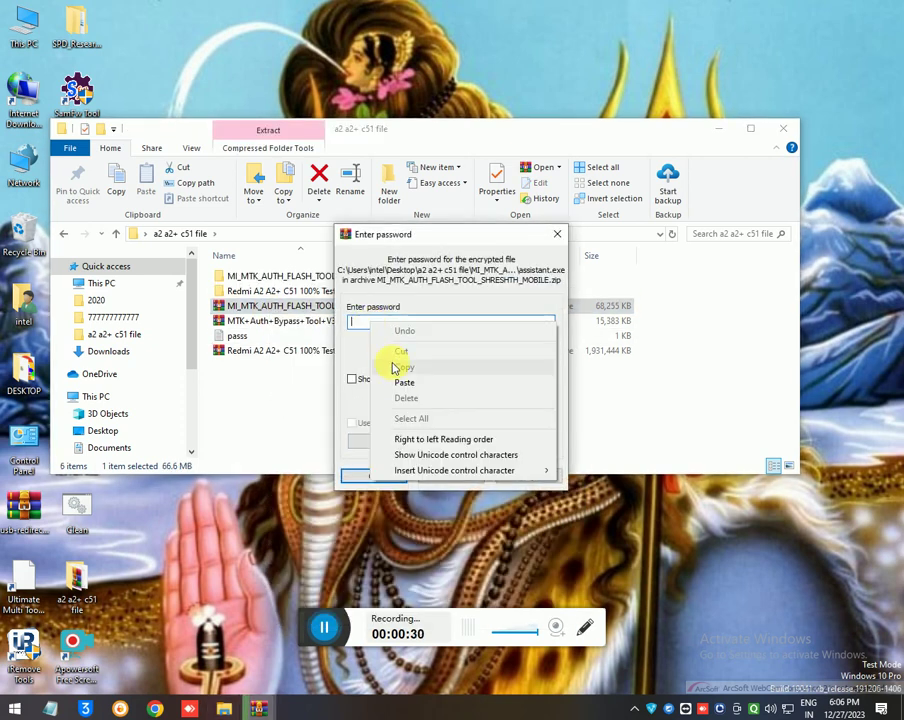
click(402, 382)
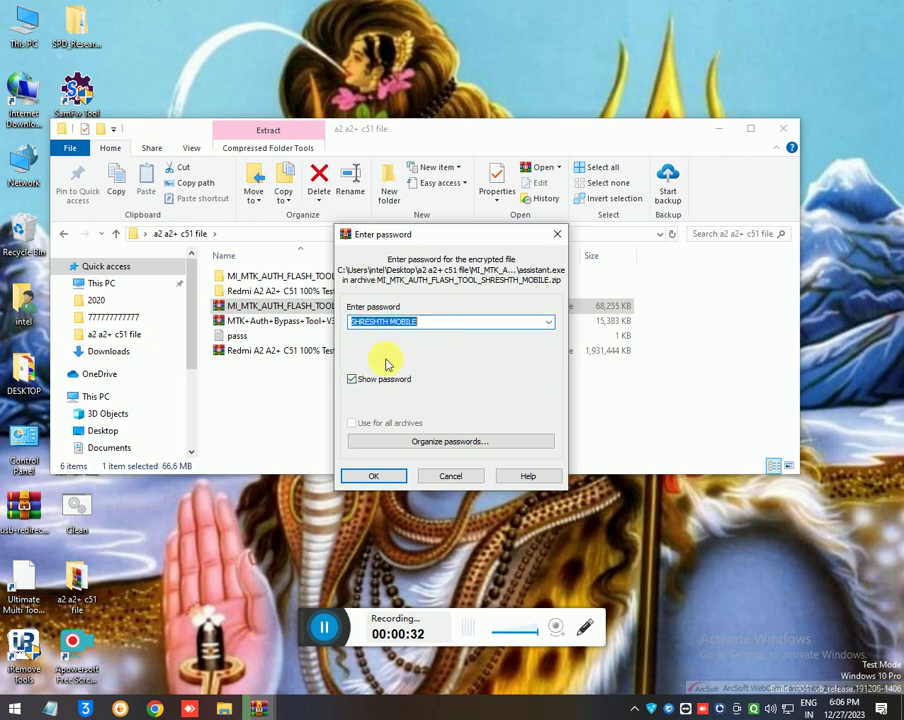
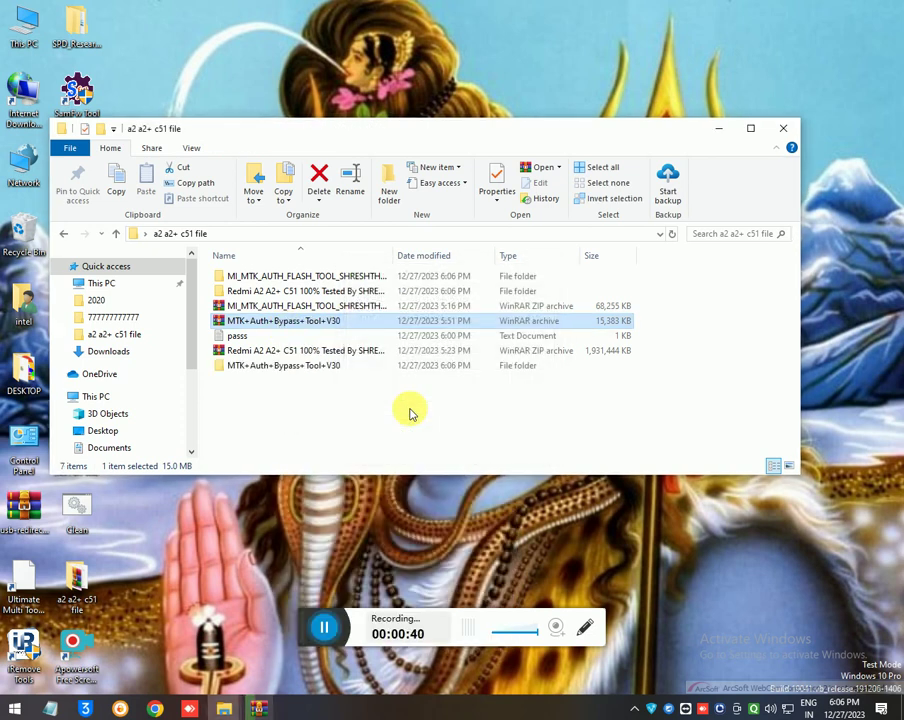
click(258, 708)
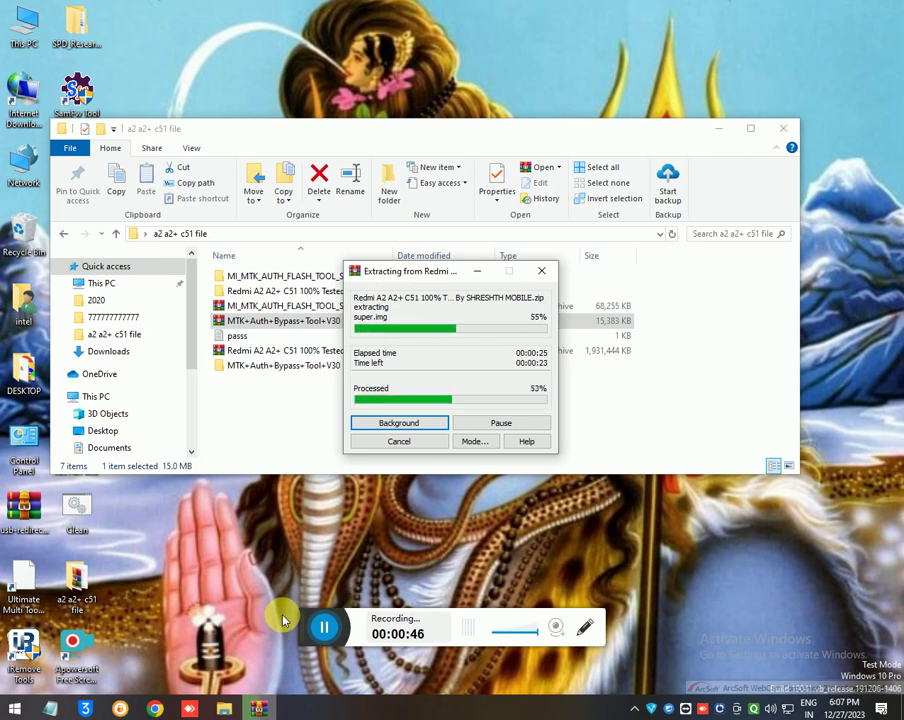
right_click(832, 156)
click(790, 197)
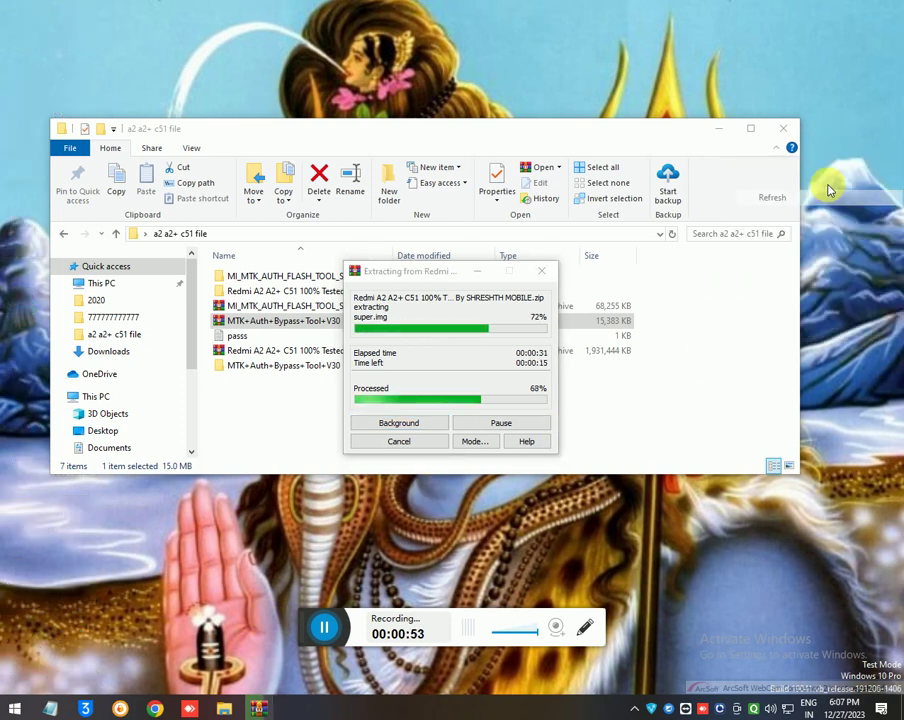
right_click(814, 190)
click(780, 214)
right_click(822, 204)
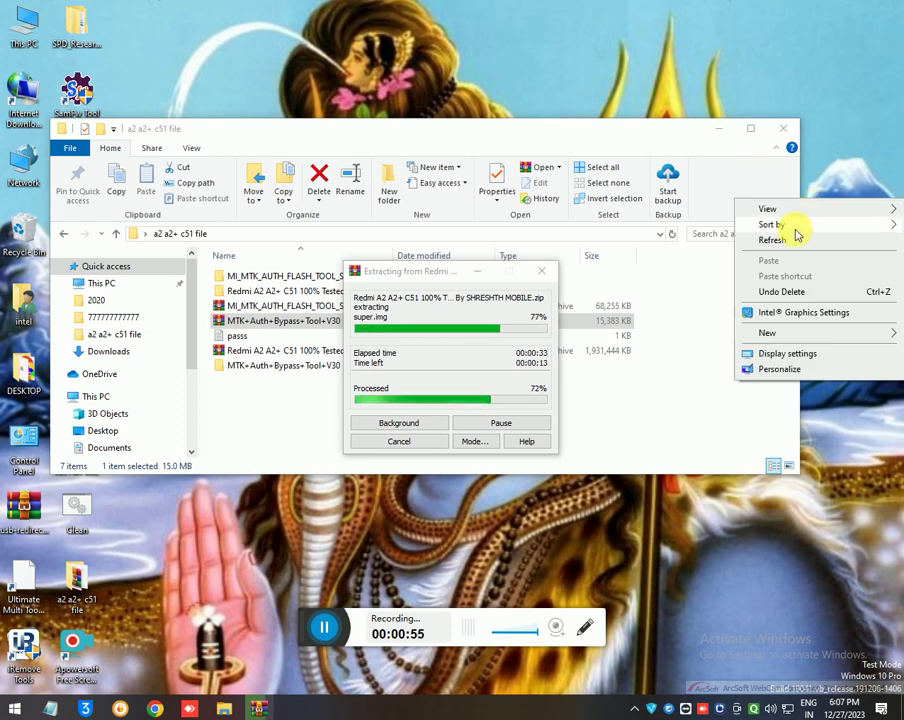
click(800, 237)
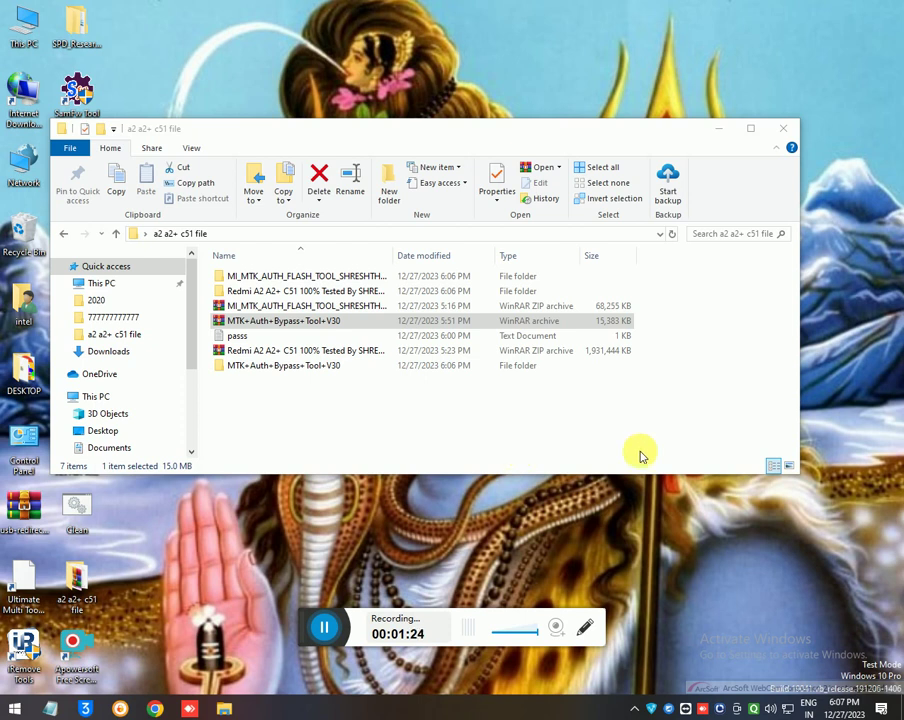
Launch the flash_tool application from the inner folder of the extracted MI_MTK_AUTH_FLASH_TOOL folder
double_click(287, 280)
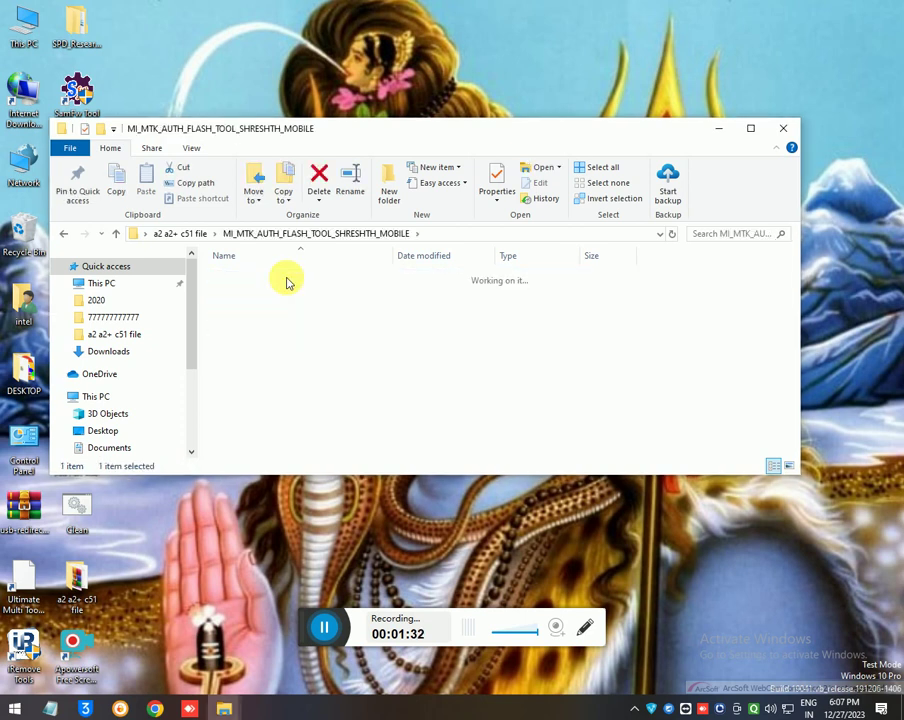
double_click(287, 280)
scroll(310, 370, down, 4)
click(254, 345)
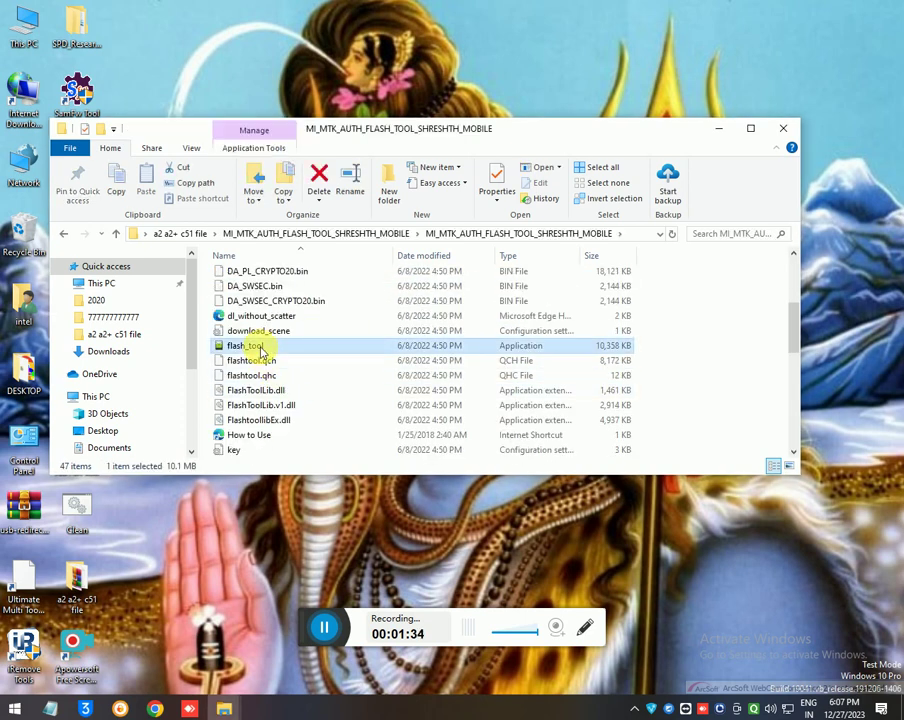
double_click(255, 346)
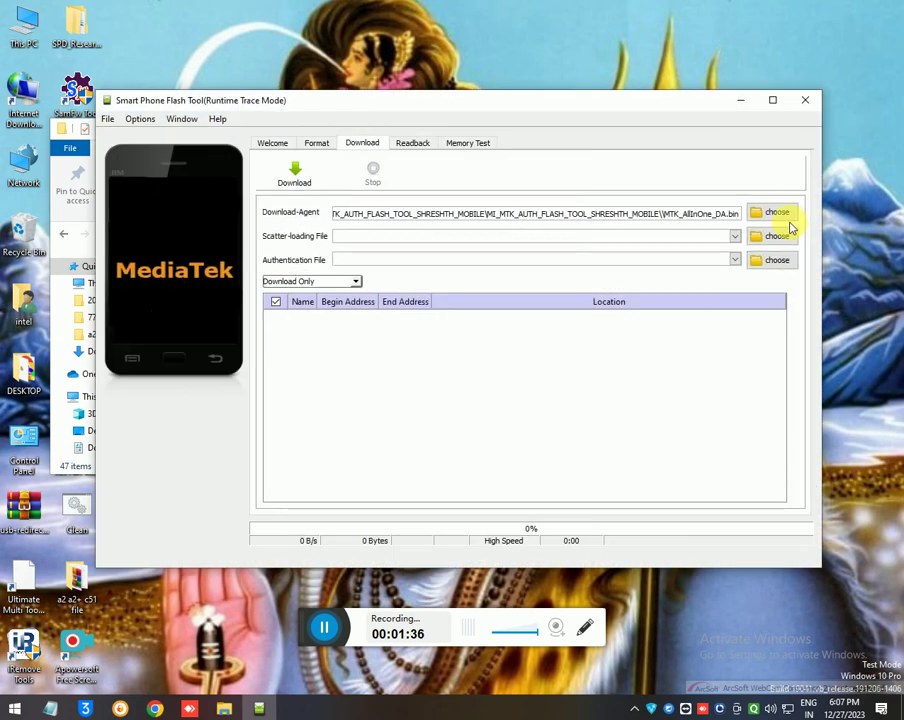
Disable the Check LIB DA match setting in the flash tool's general options
click(152, 121)
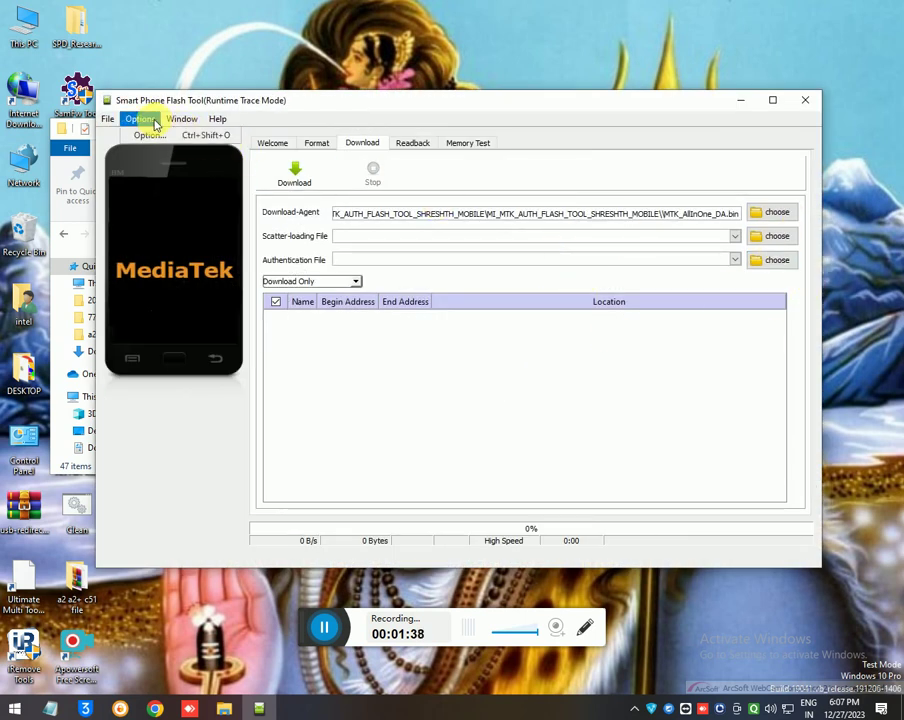
click(150, 134)
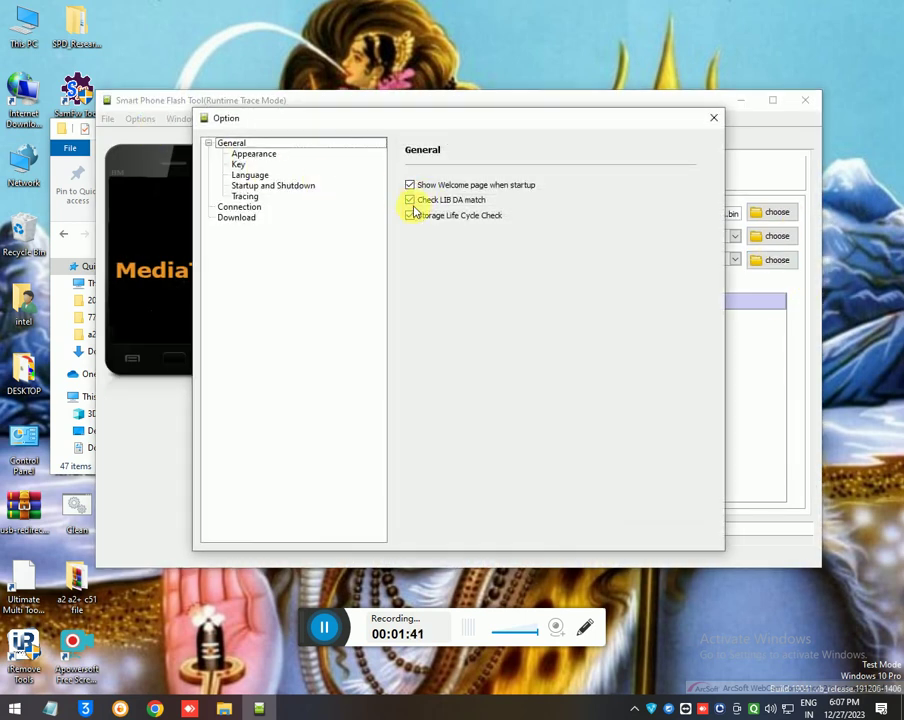
click(410, 200)
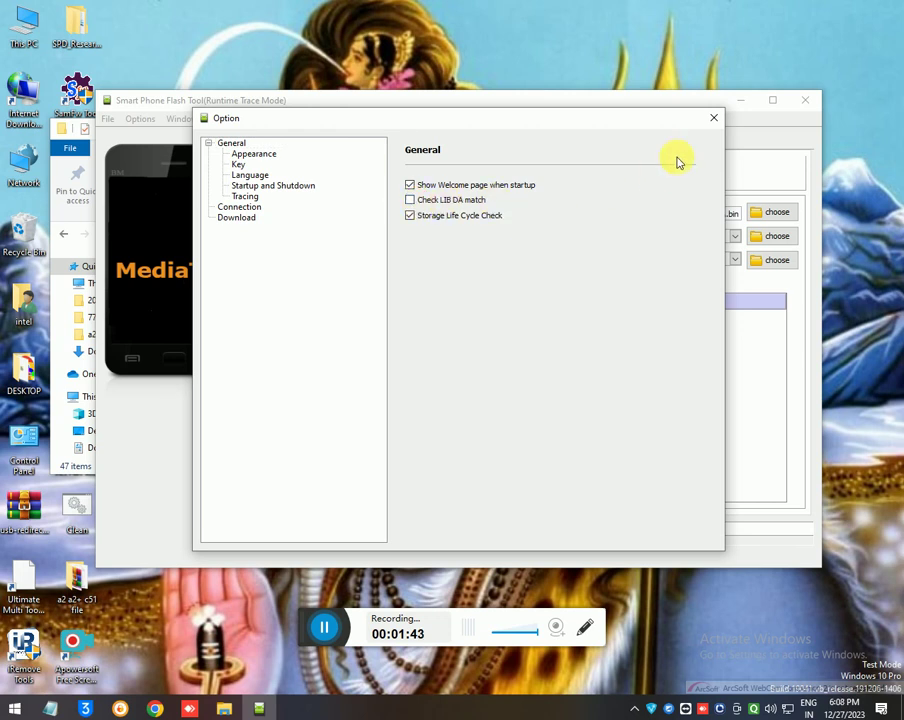
click(713, 118)
Load MT6765_Android_scatter from the images folder of the extracted Redmi A2 A2+ C51 firmware as the scatter-loading file
click(774, 237)
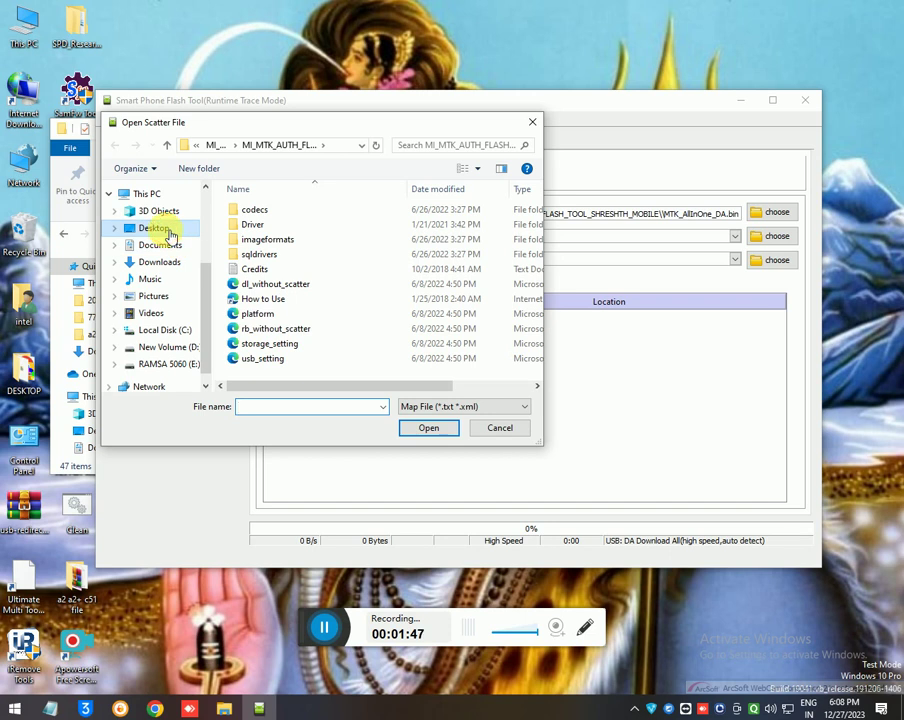
click(160, 228)
double_click(272, 208)
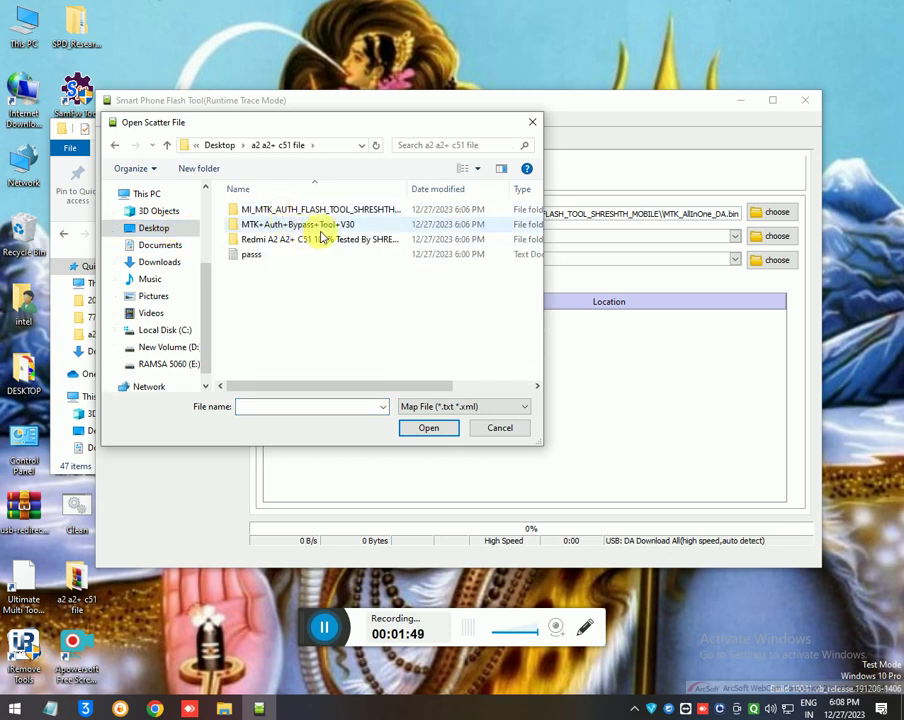
double_click(291, 238)
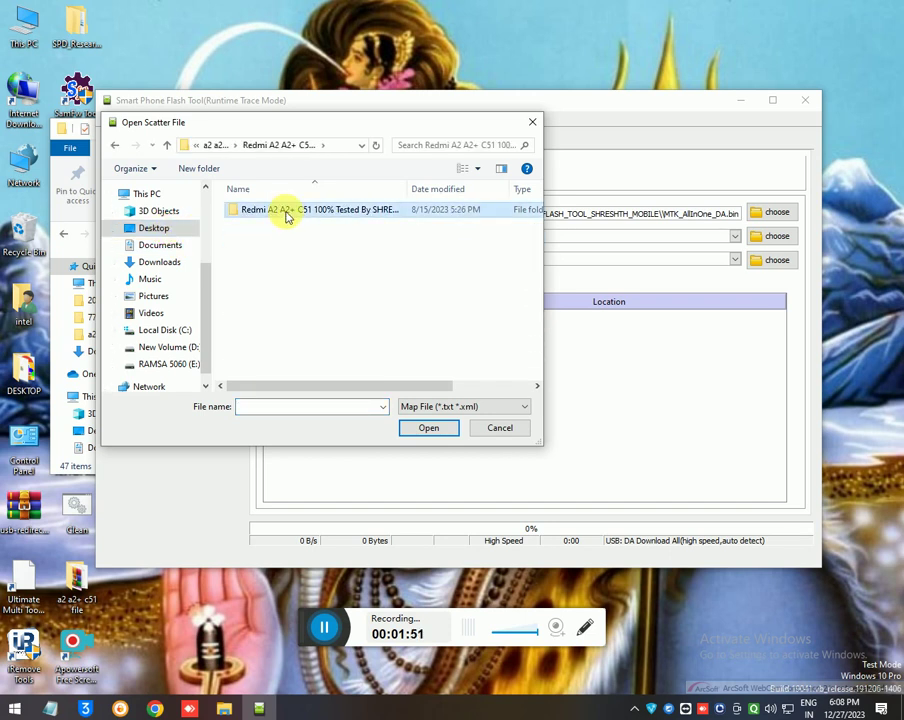
double_click(284, 211)
double_click(283, 209)
click(285, 225)
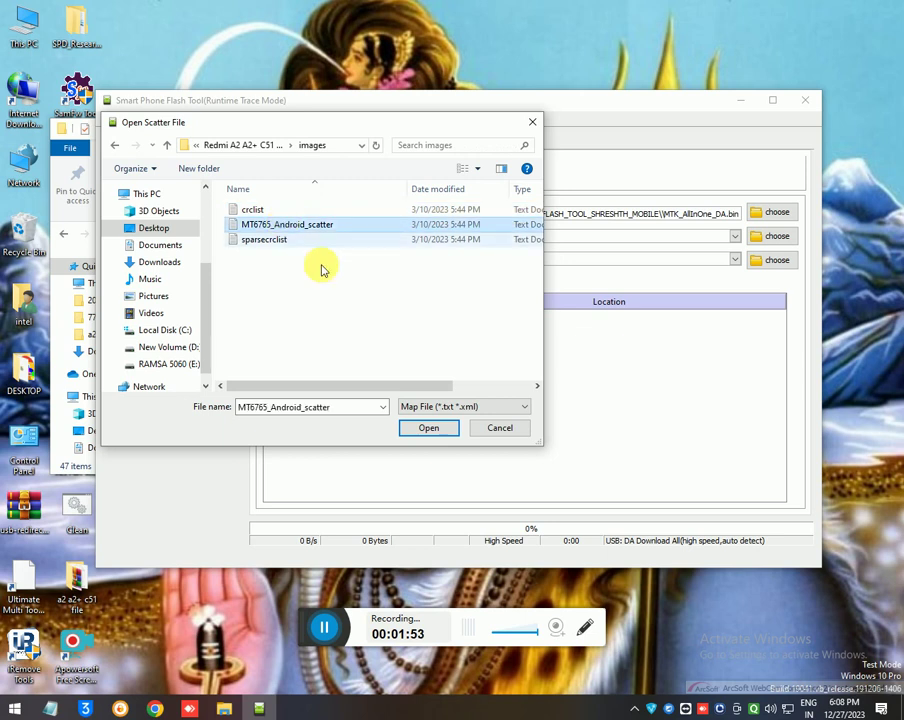
click(421, 430)
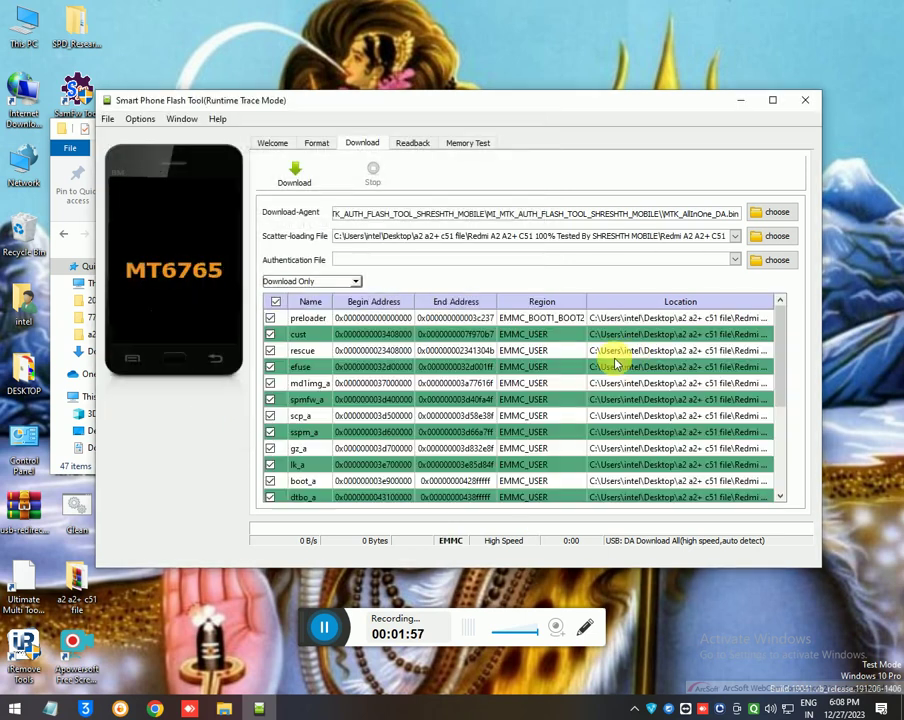
Load Redmi A2 A2+ C51 Da.bin from the firmware's Da & Auth folder as the download agent
click(771, 213)
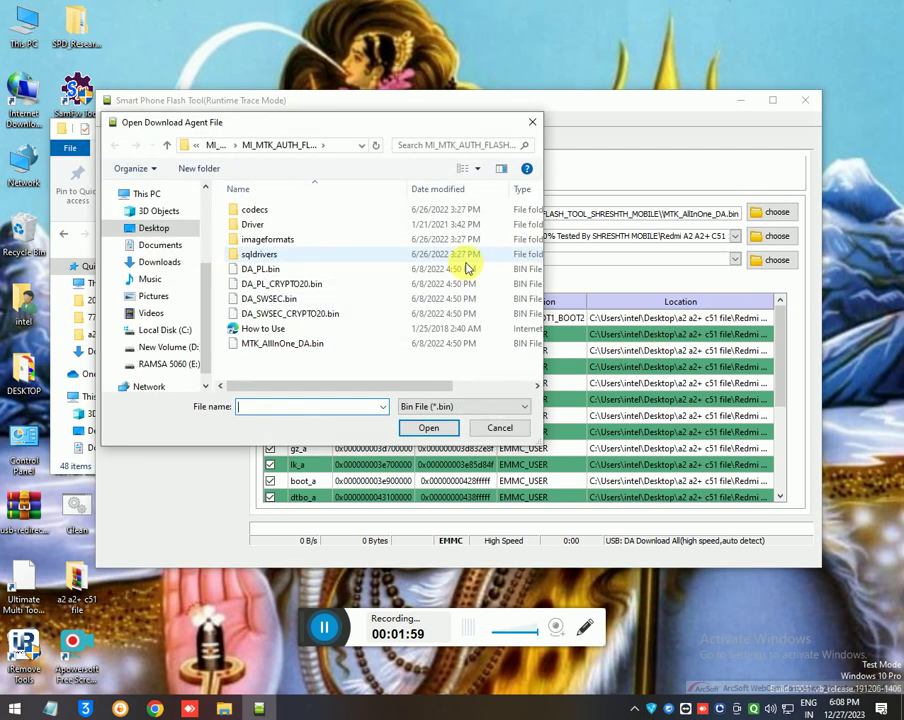
click(158, 227)
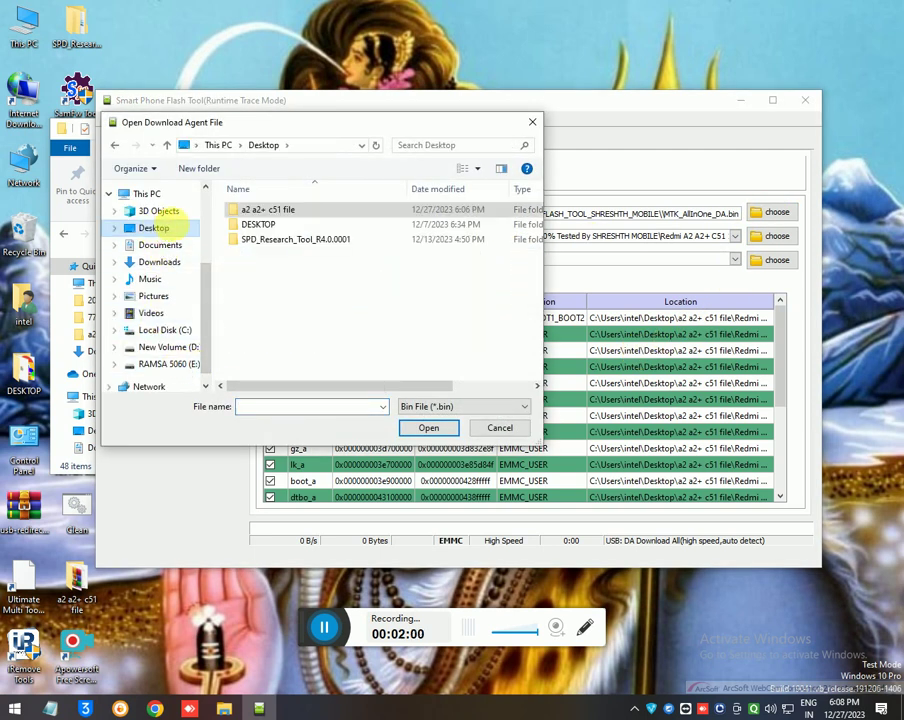
click(287, 212)
double_click(287, 212)
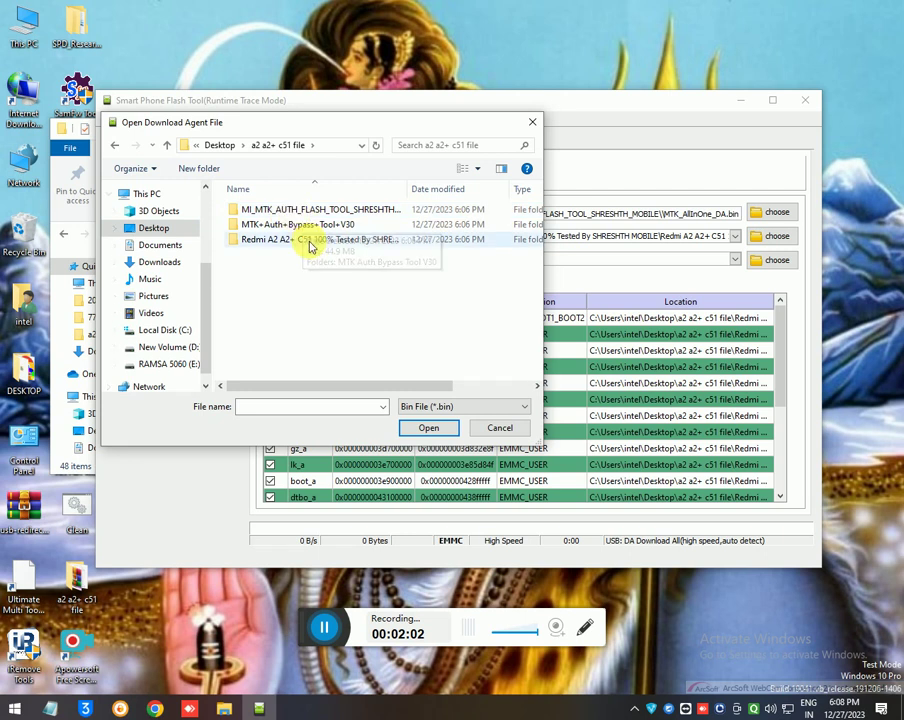
double_click(310, 242)
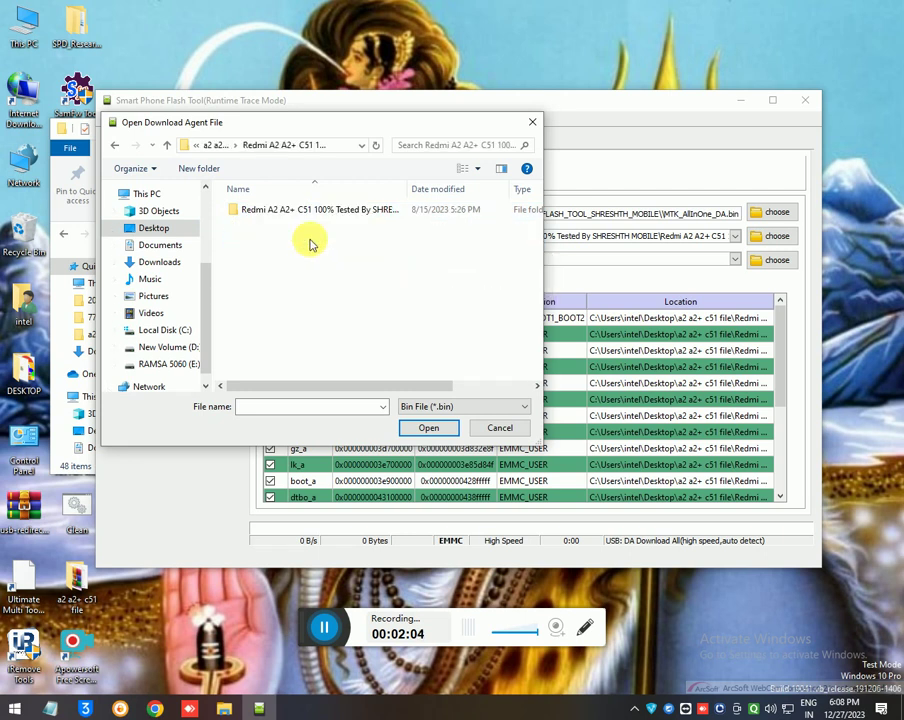
double_click(290, 209)
double_click(296, 226)
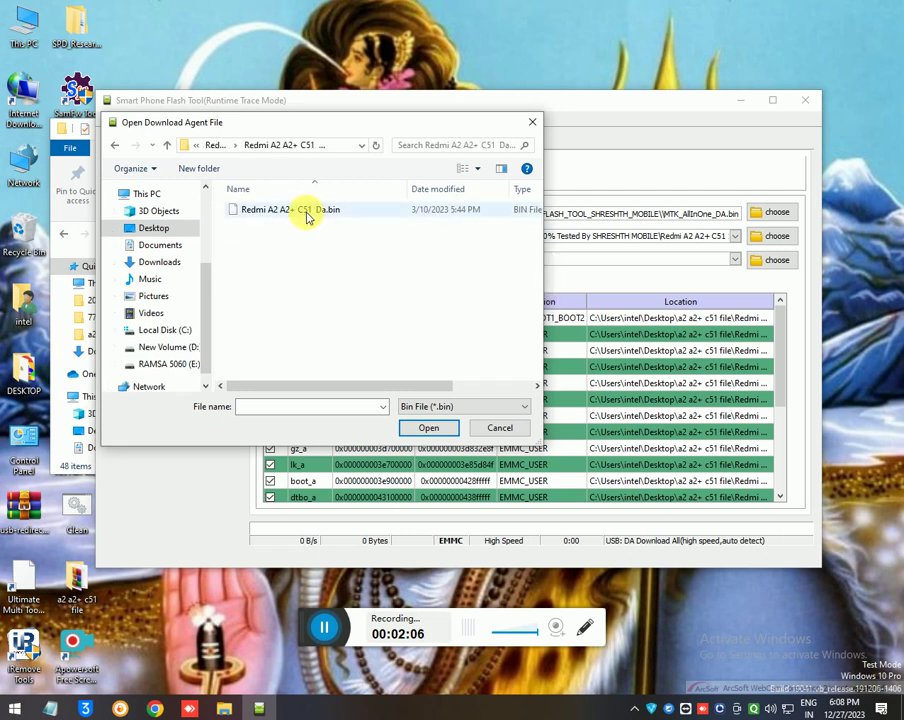
click(302, 209)
click(423, 427)
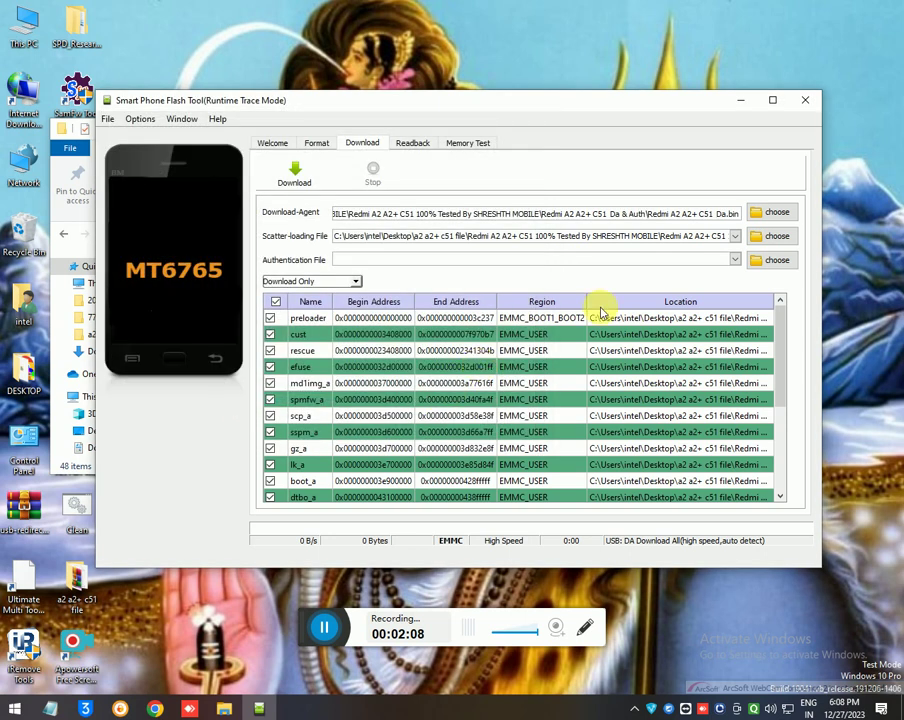
Load auth_sv5.auth from the flash tool folder as the authentication file and set the download mode to Firmware Upgrade
click(757, 260)
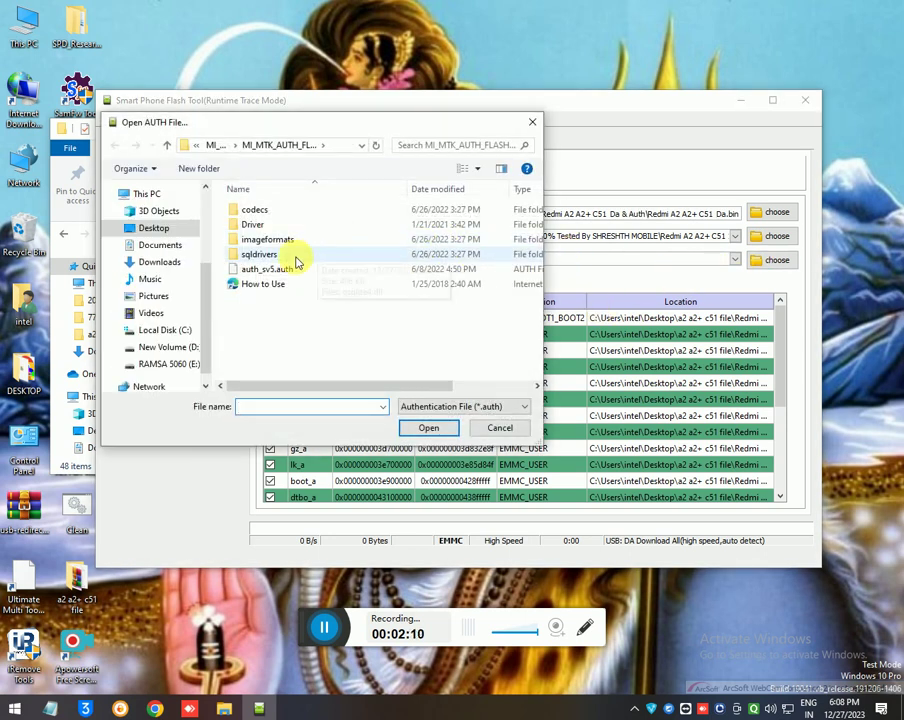
click(268, 270)
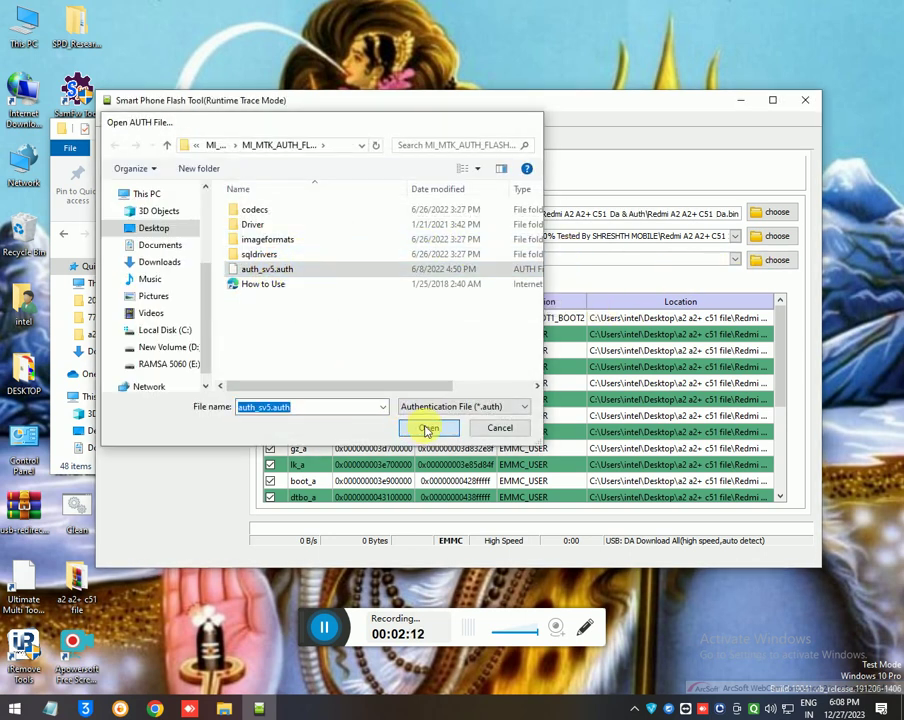
click(424, 425)
click(355, 282)
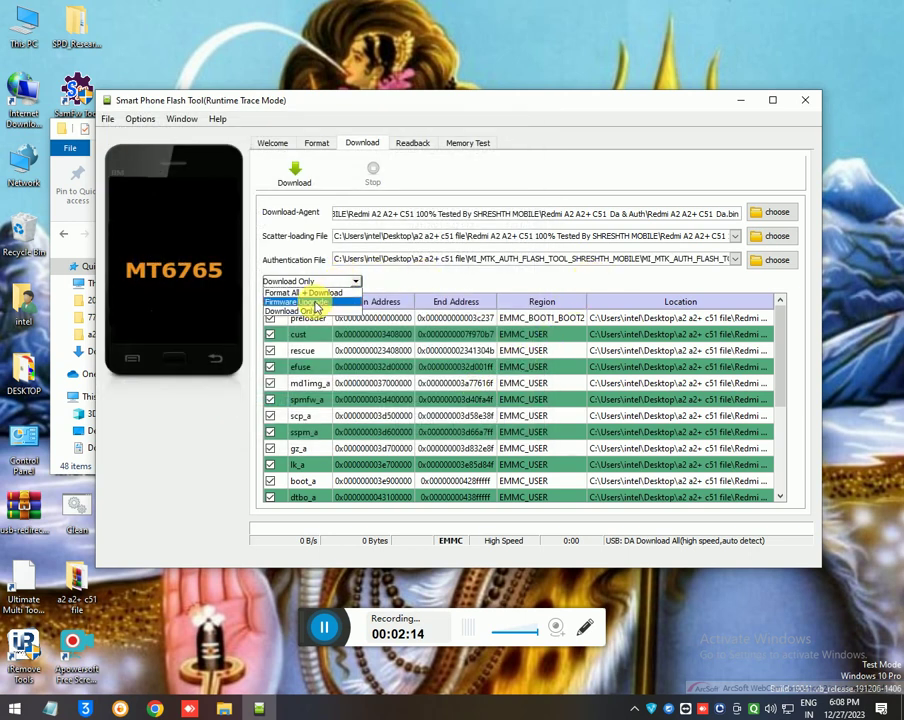
click(312, 296)
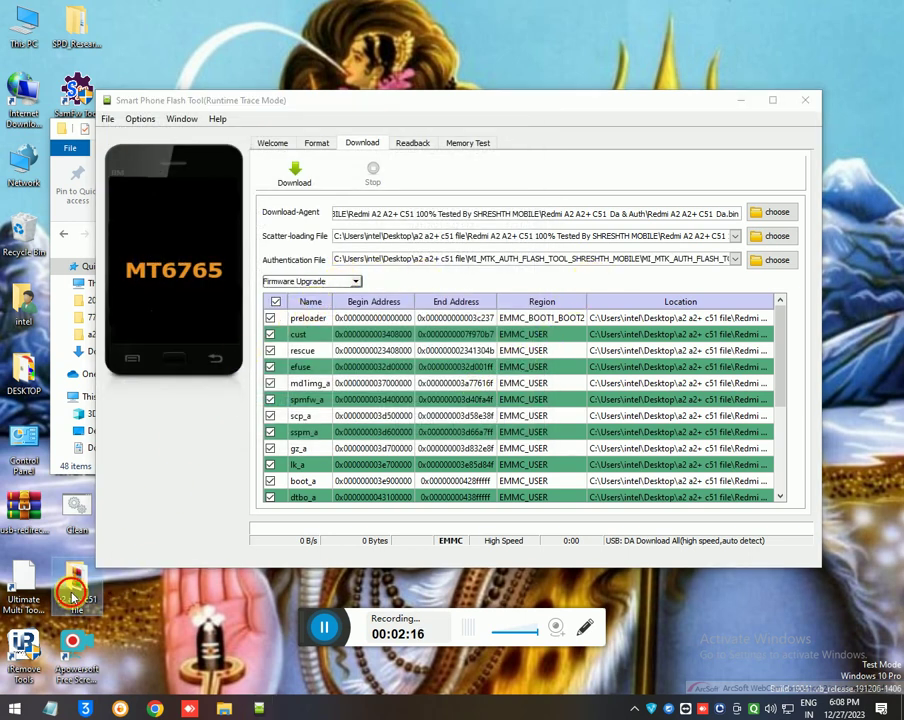
Open the a2 a2+ c51 file folder from the desktop and start the firmware download in the flash tool
double_click(74, 586)
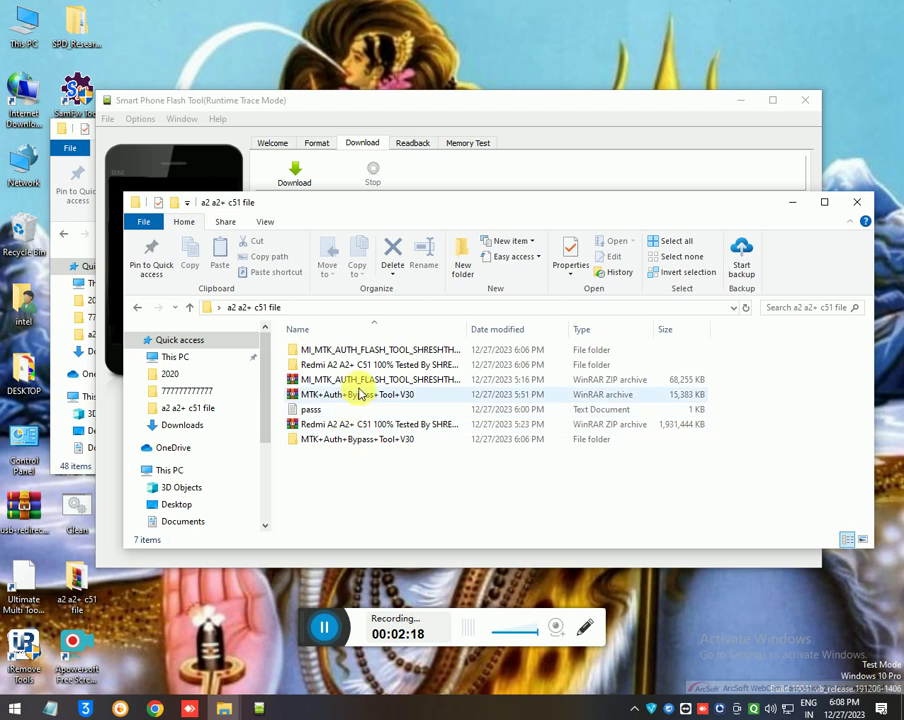
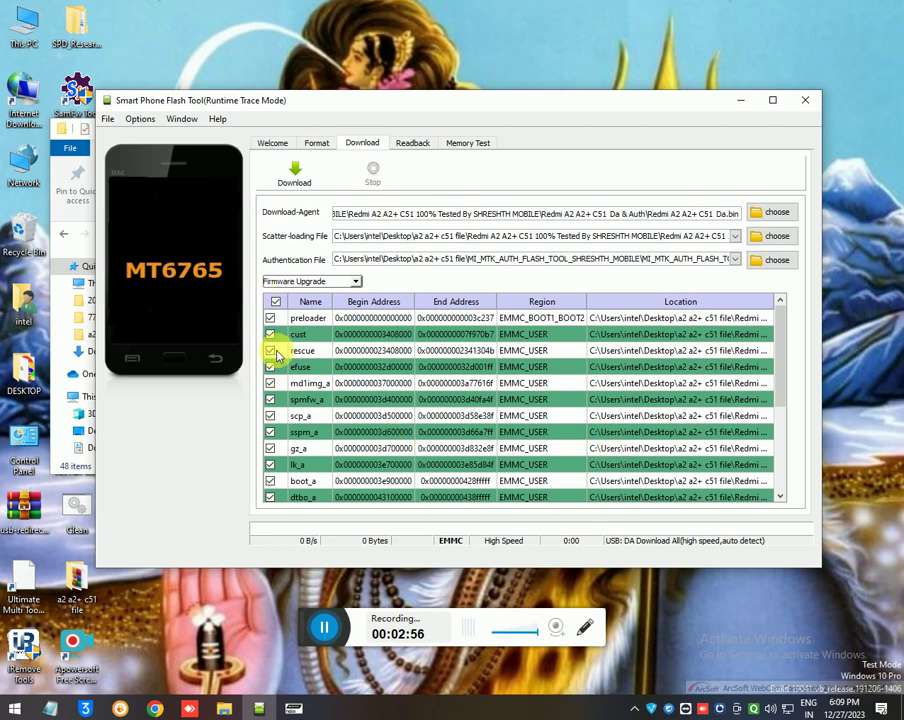
click(300, 177)
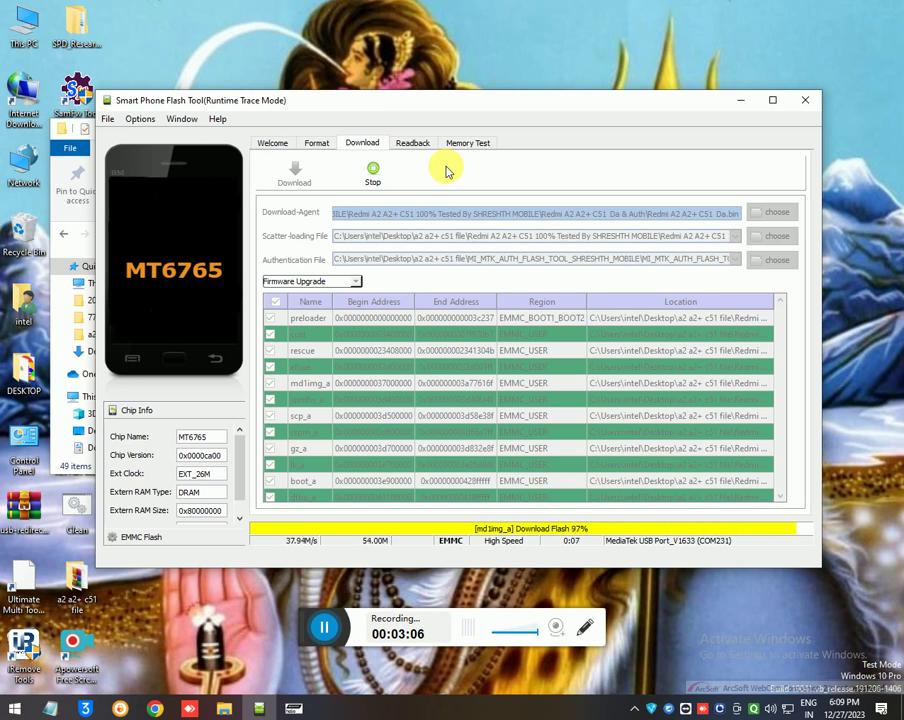
Minimize the file folder window behind the flash tool and reposition the flash tool window on the desktop
drag(430, 108, 480, 94)
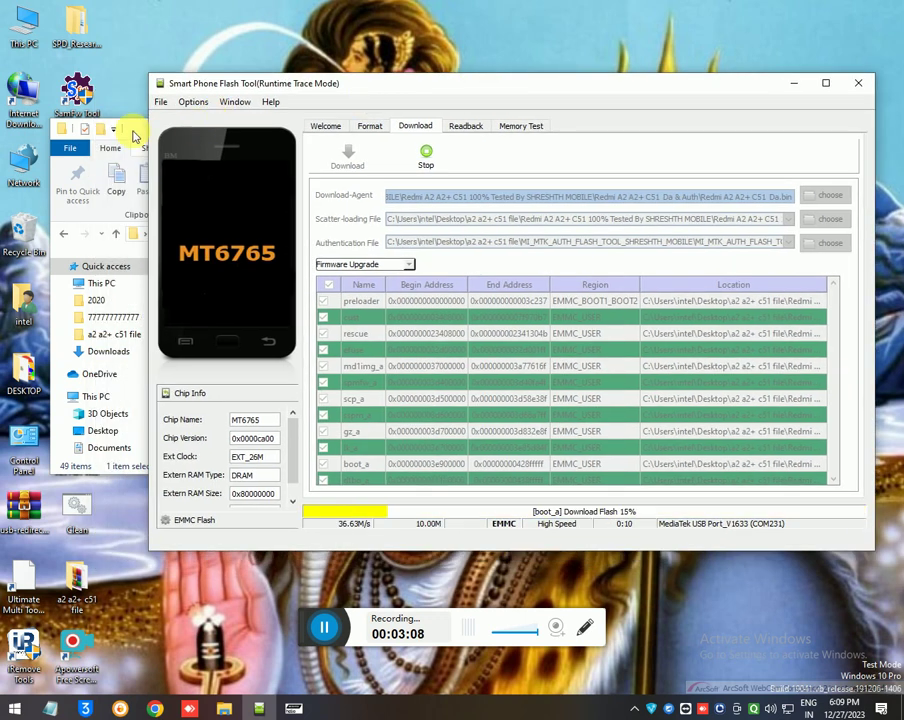
click(130, 130)
click(718, 129)
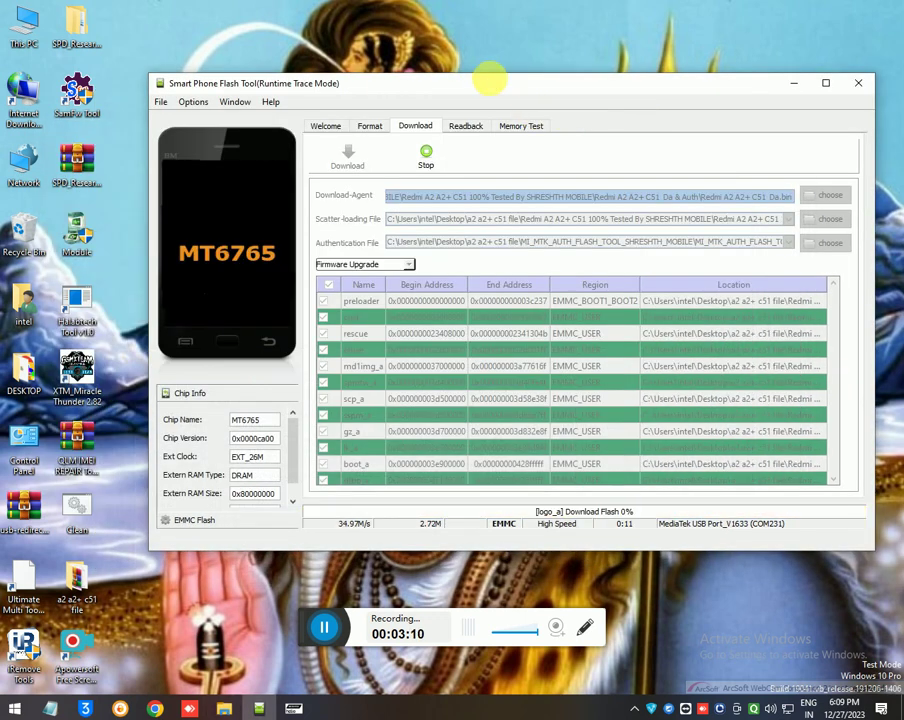
drag(494, 89, 433, 92)
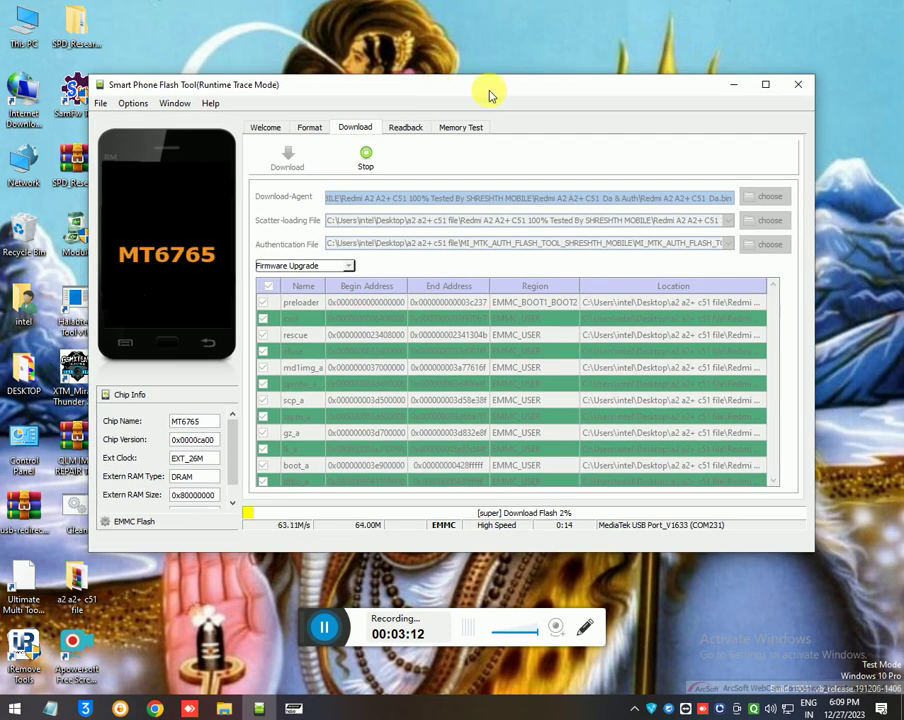